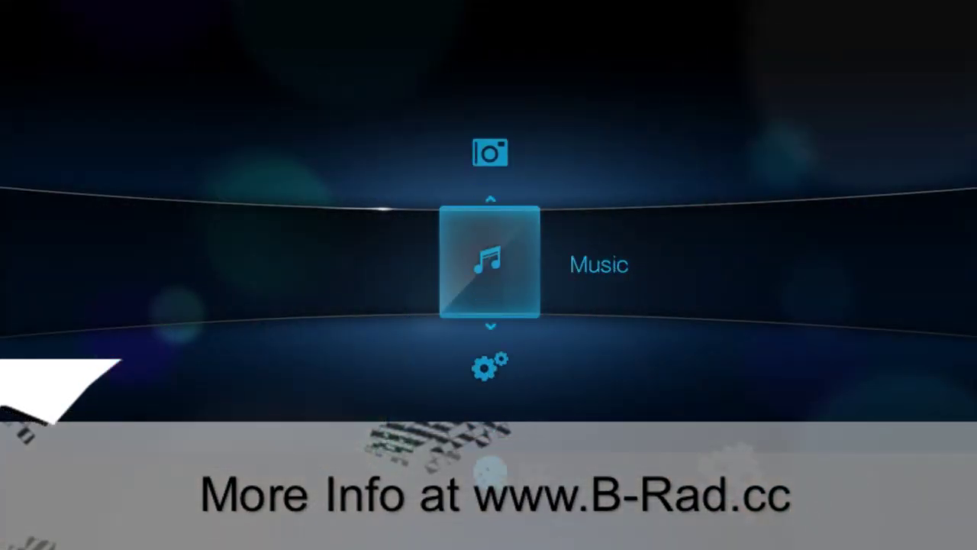
Go through the home menu past Internet media and open the Video category
key(Down)
key(Down)
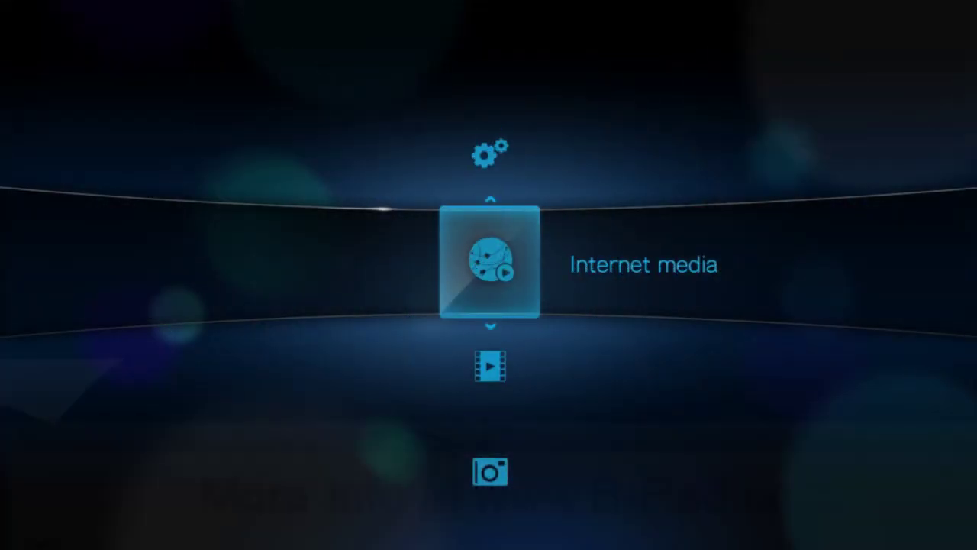
key(Up)
key(Down)
key(Up)
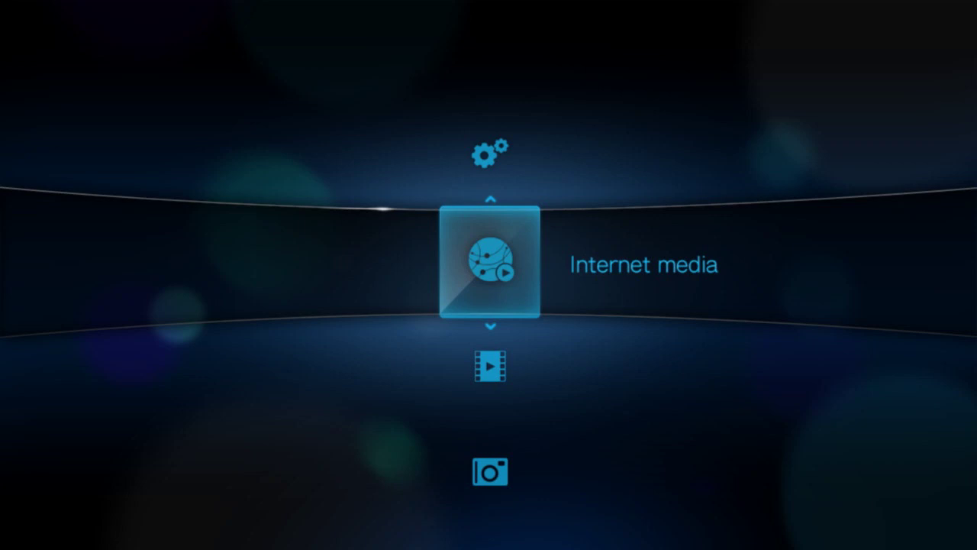
key(Down)
key(Return)
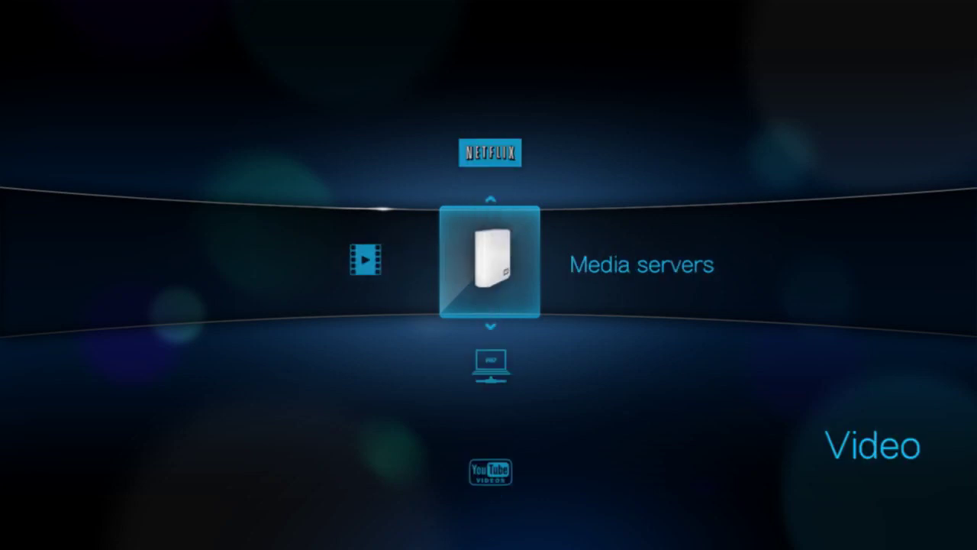
Look through the available video sources, including YouTube and Netflix, and open Network shares
key(Down)
key(Down)
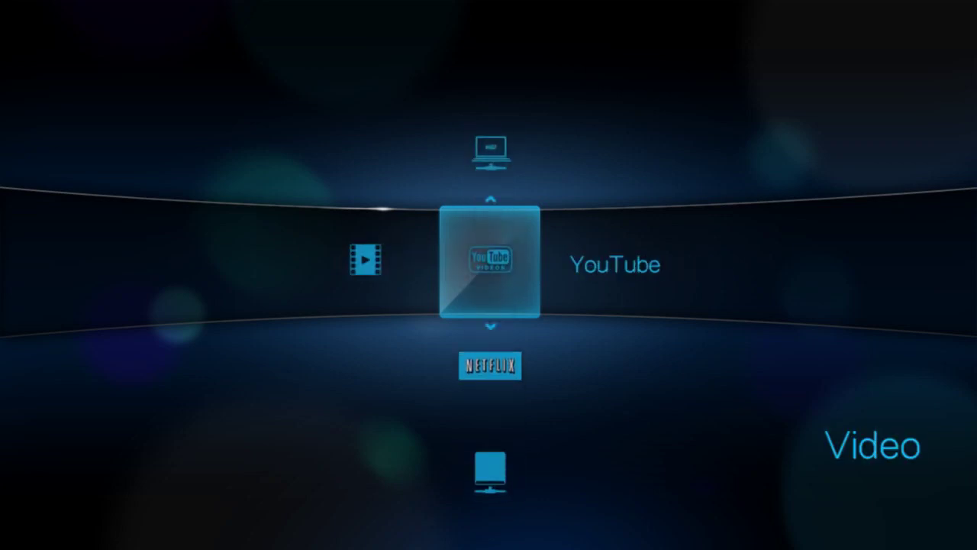
key(Down)
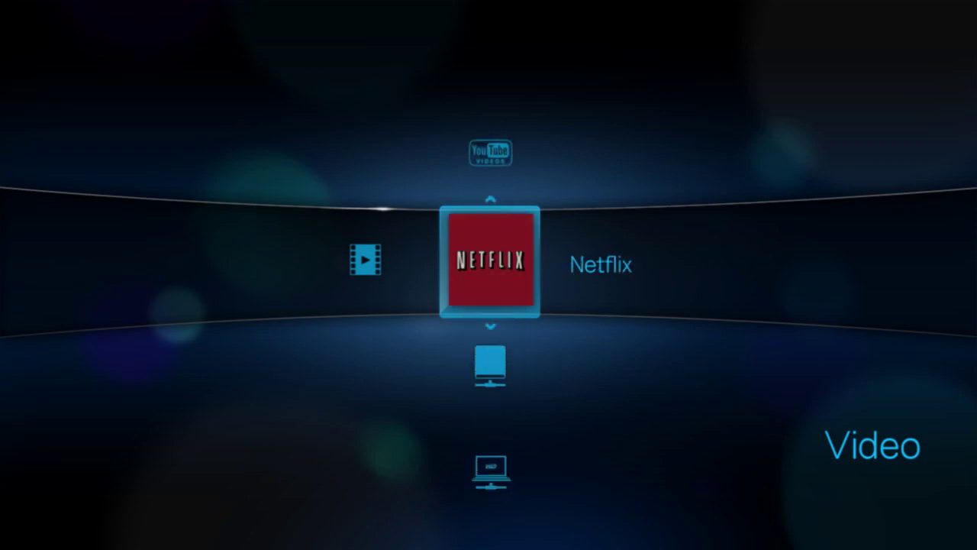
key(Down)
key(Down)
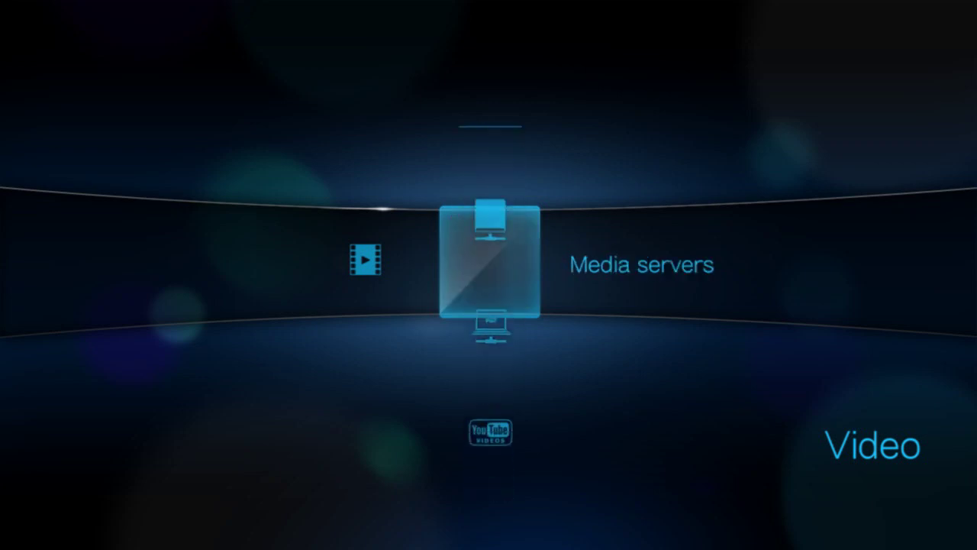
key(Return)
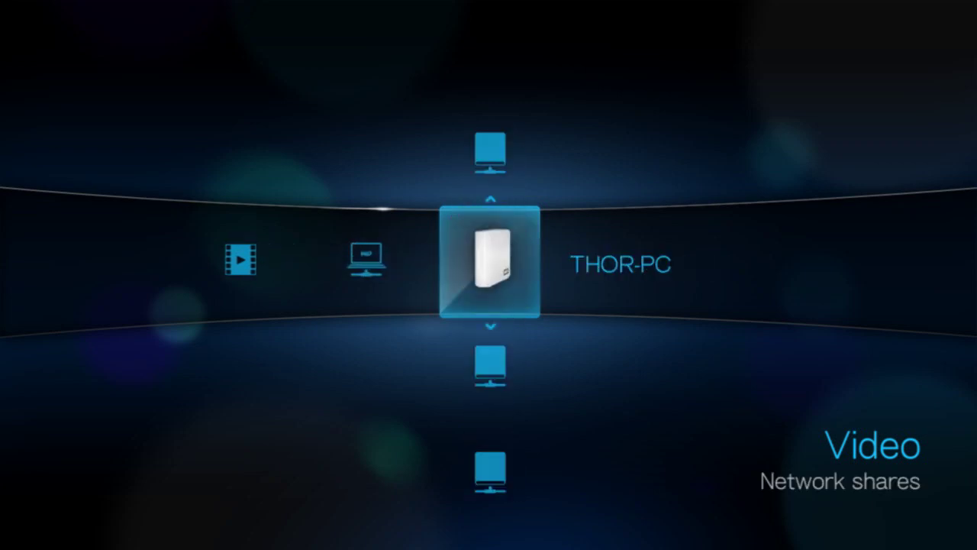
Browse the video files on a network share back up to Evil Dead 3 DC.ISO, and leave the network shares
key(Down)
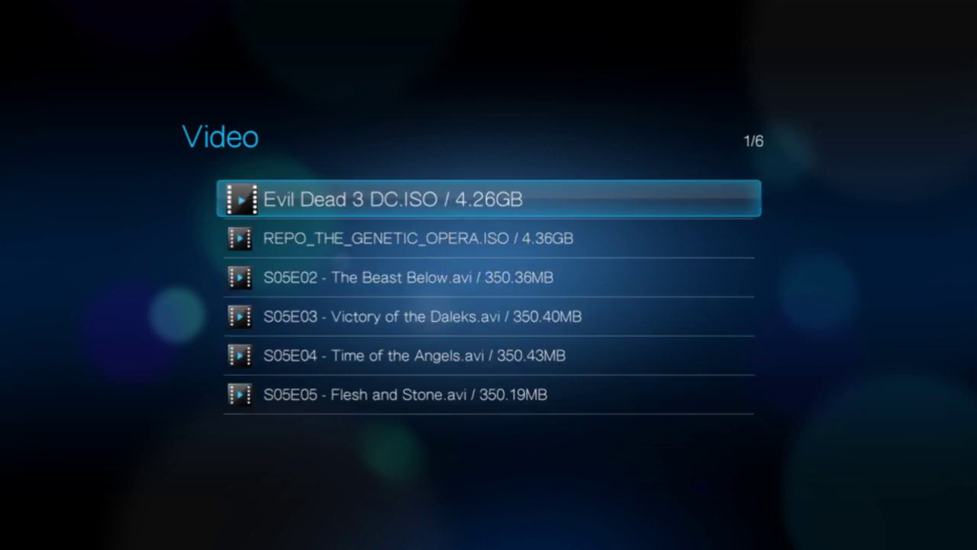
key(Up)
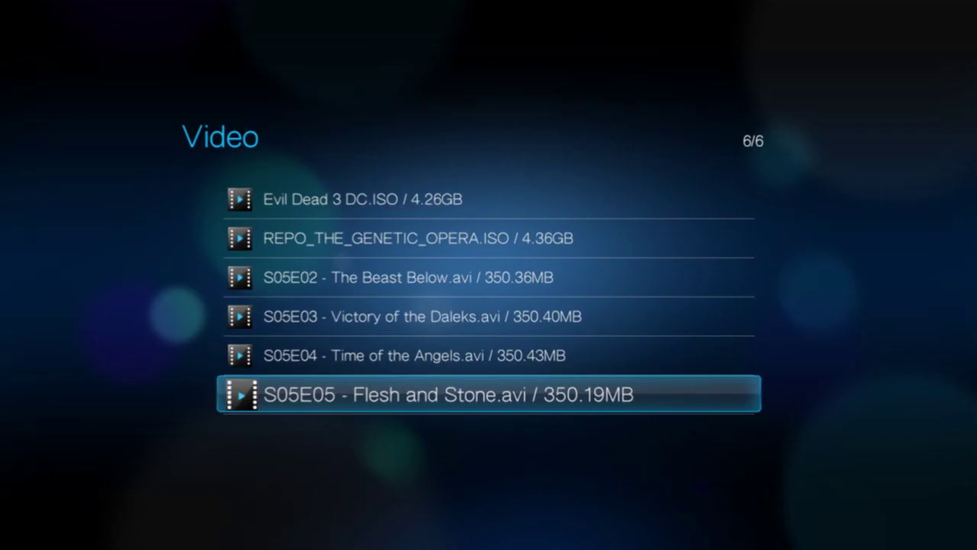
key(Up)
key(Up)
key(Up)
key(Up)
key(Up)
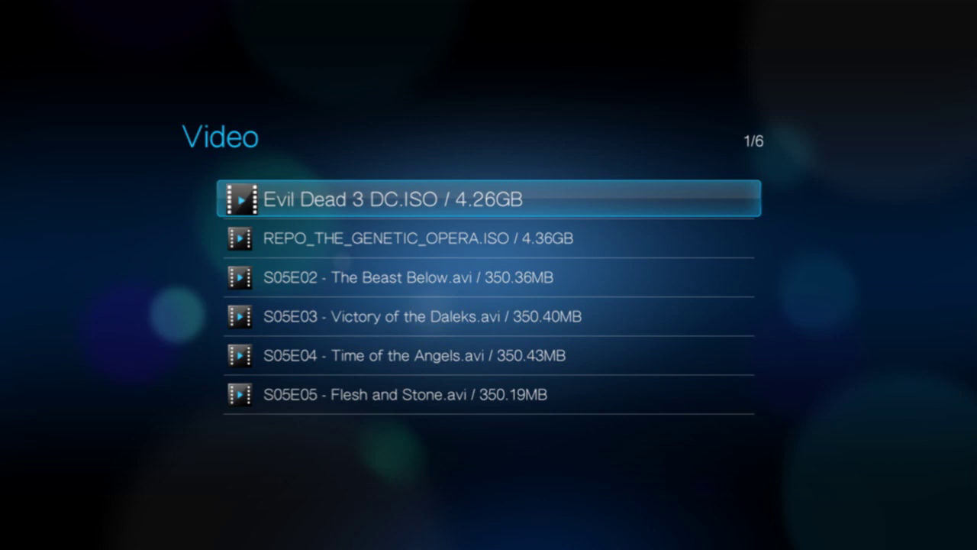
key(Down)
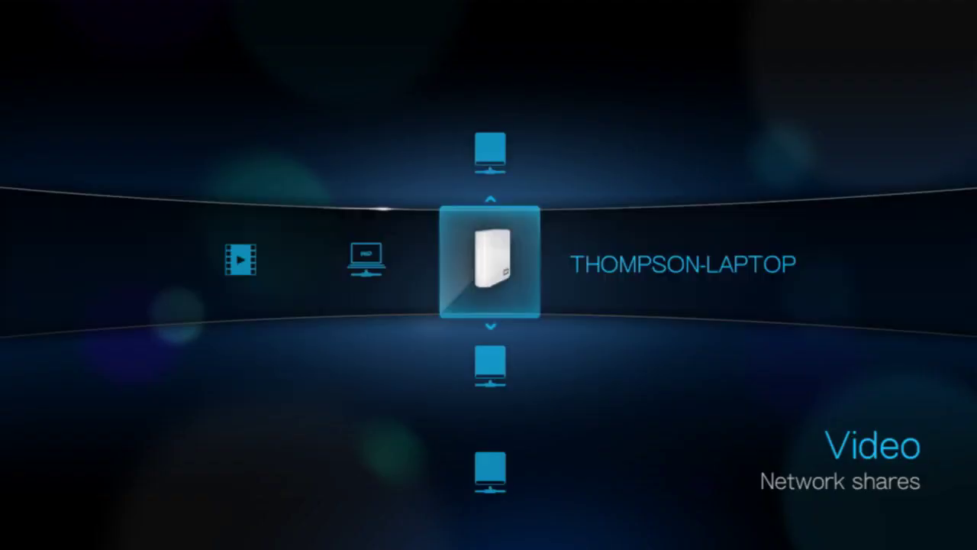
key(Left)
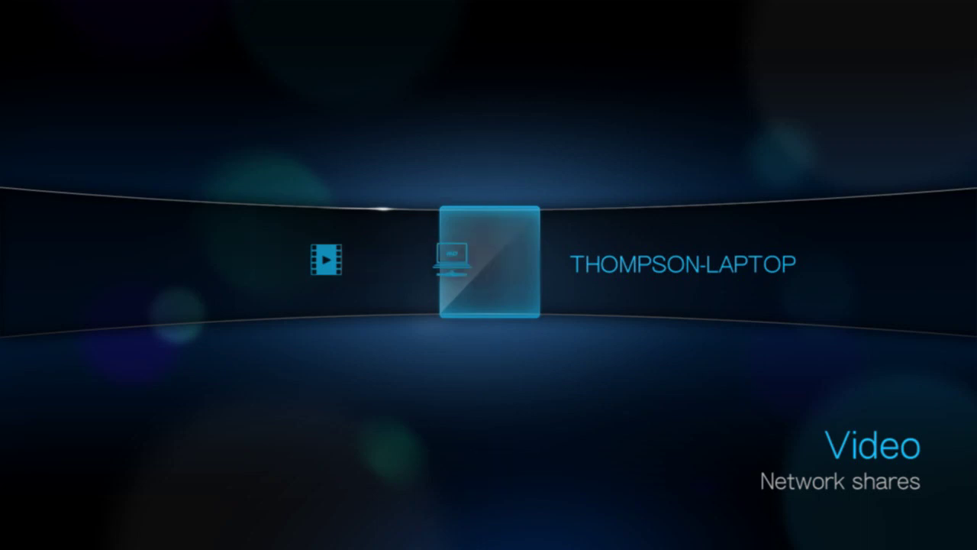
Dismiss the auto play message and accept the firmware upgrade to version 1.22.22.WDLXTV_PLUS-0.4.2.3 from Settings
key(Down)
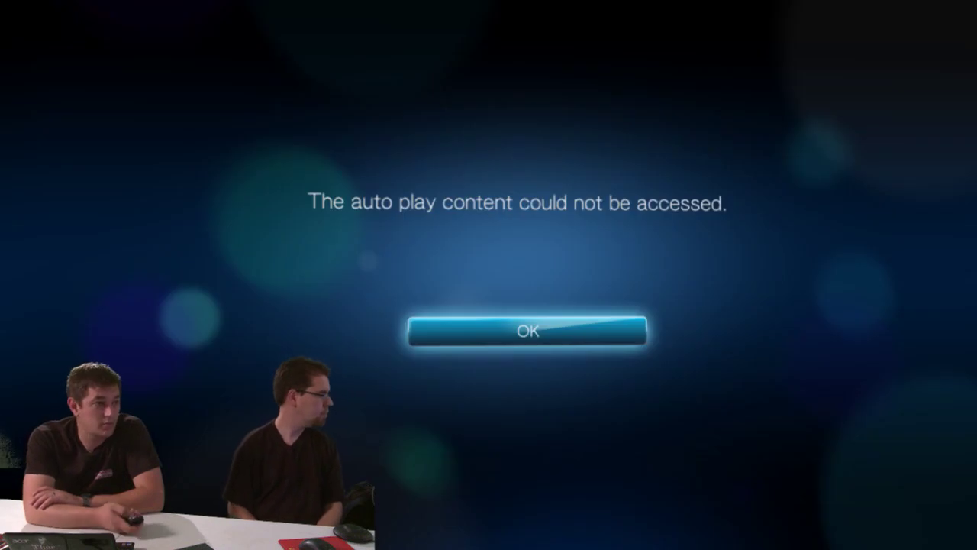
key(Return)
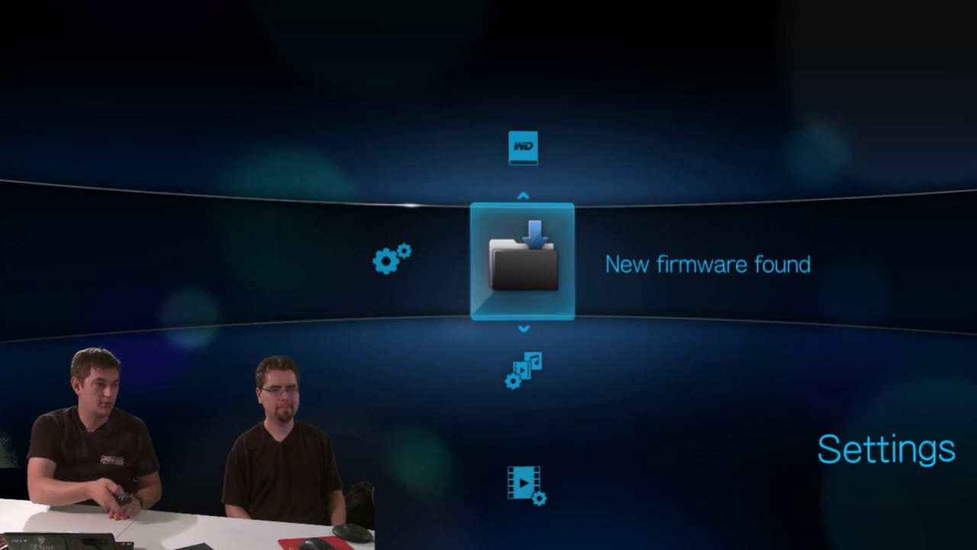
key(Return)
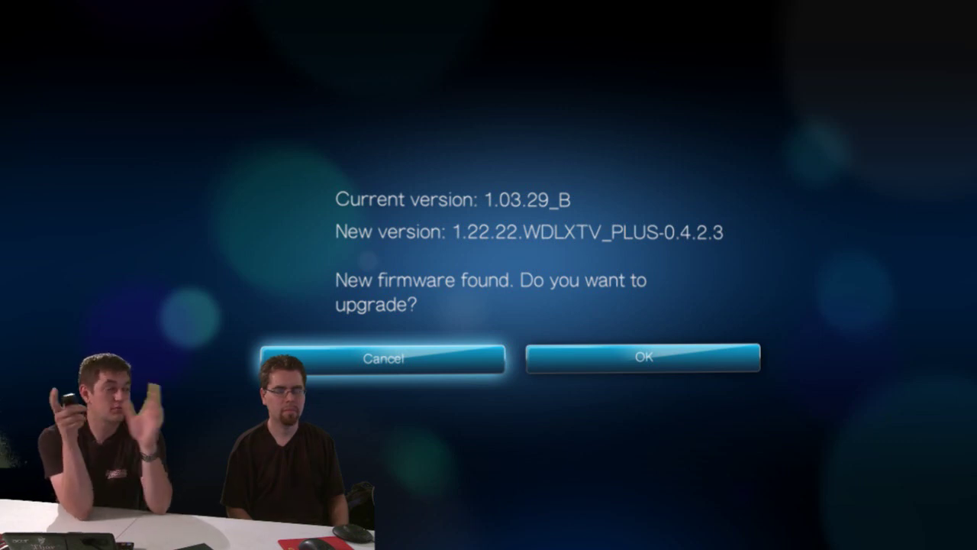
key(Right)
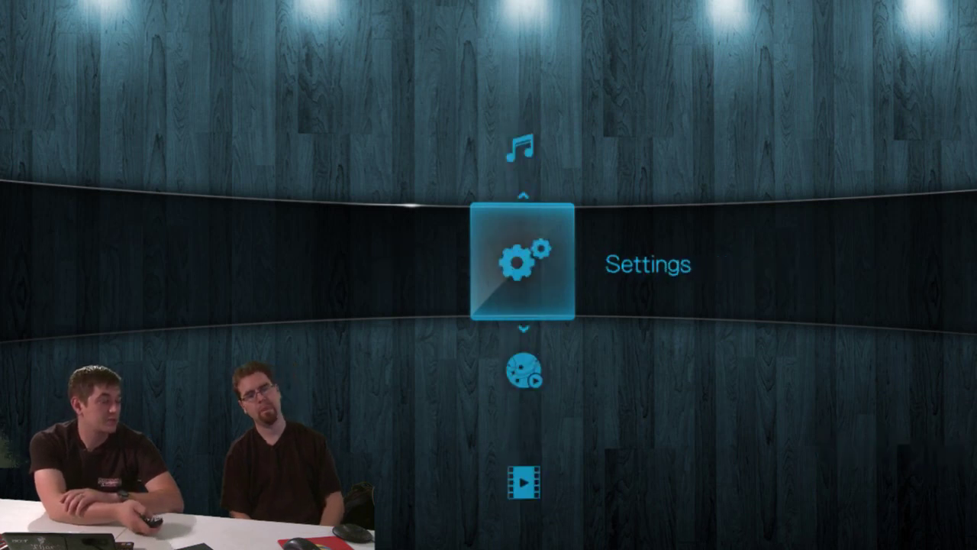
Open the Video category on the upgraded firmware and look through its sources beyond Local drives
key(Return)
key(Down)
key(Down)
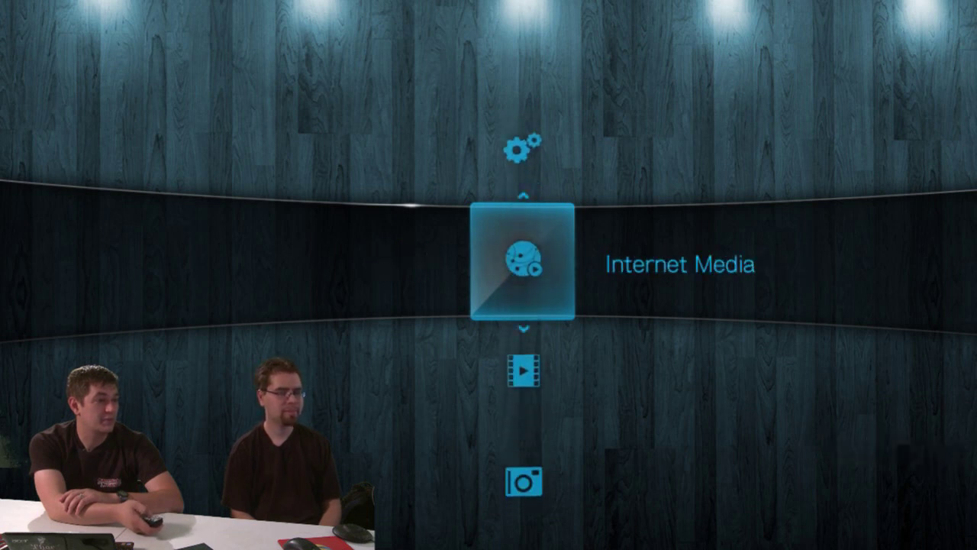
key(Down)
key(Return)
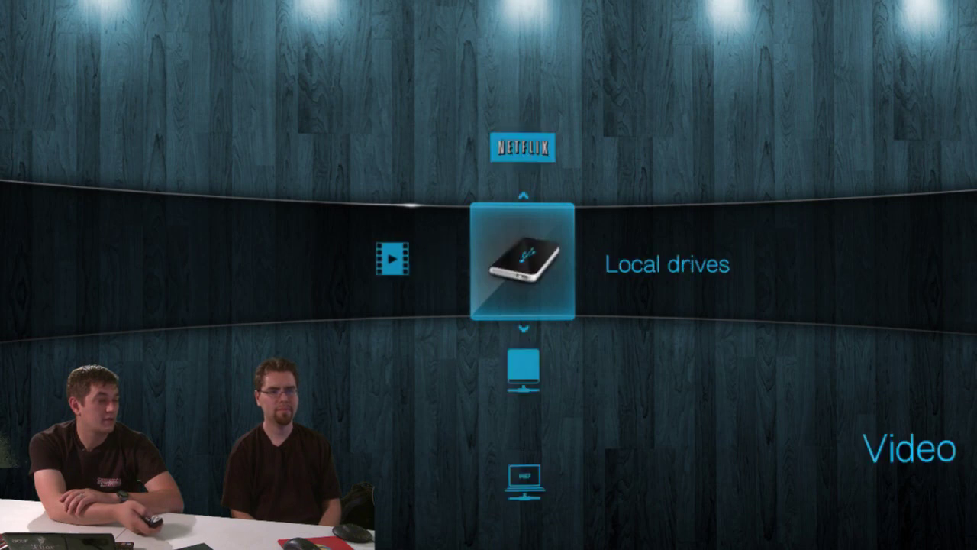
key(Down)
key(Down)
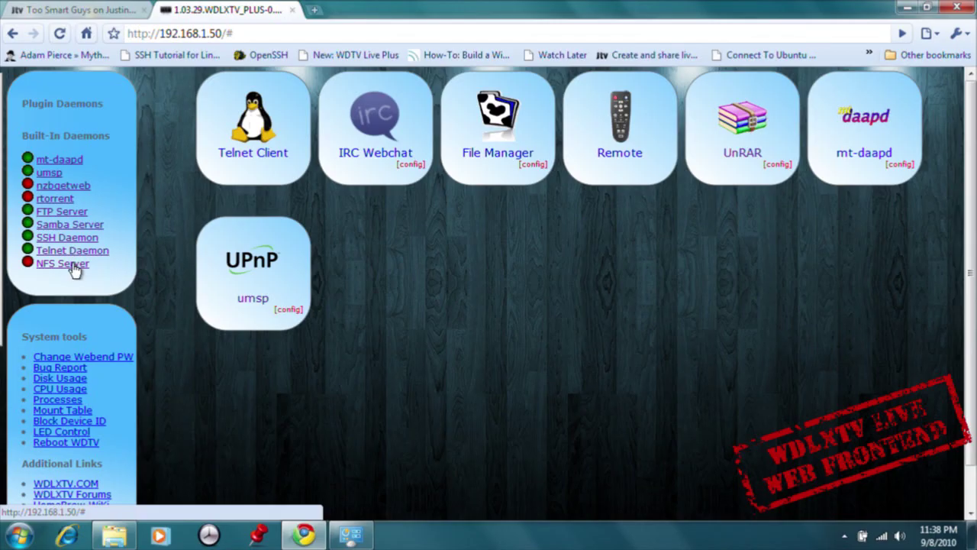
Switch to the WDLXTV Live web frontend, start the NFS Server daemon and close its window
click(73, 264)
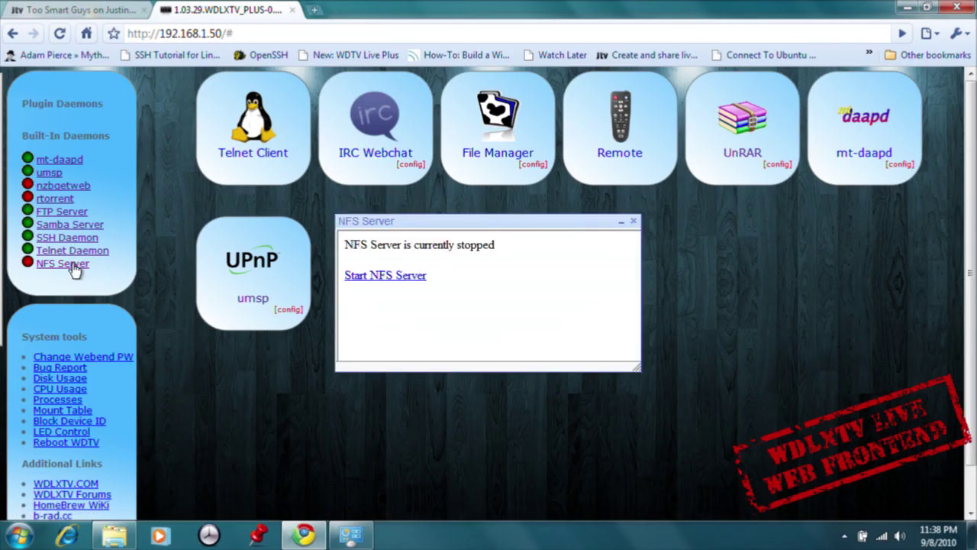
click(633, 220)
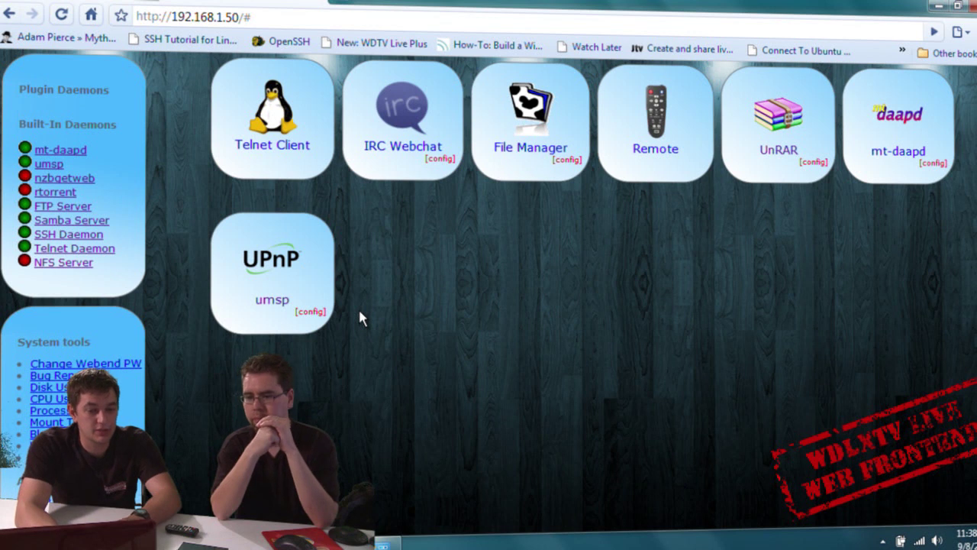
click(66, 263)
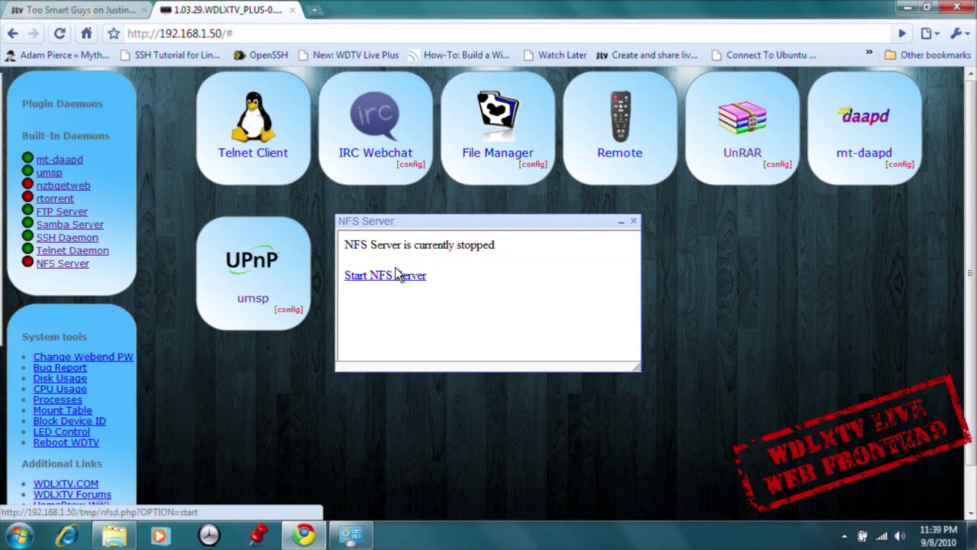
click(394, 277)
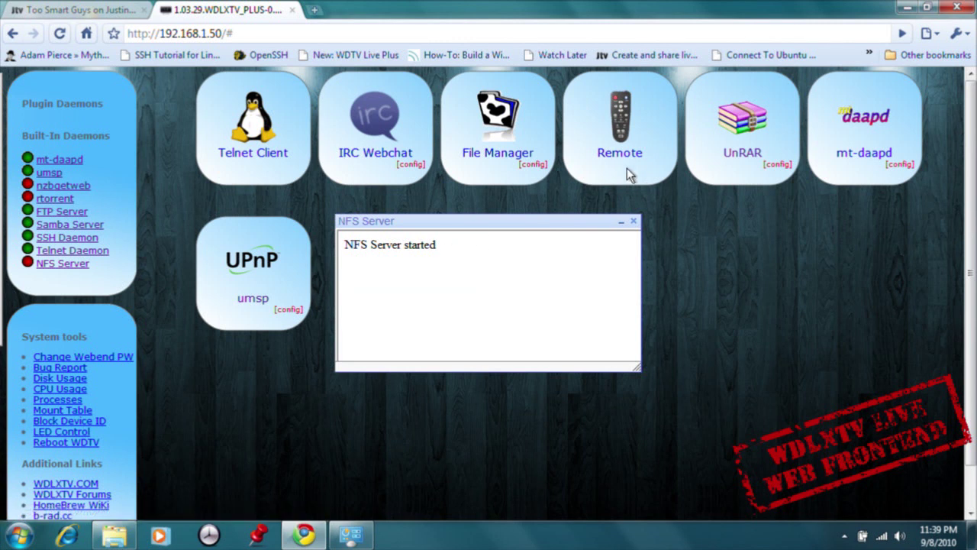
click(635, 222)
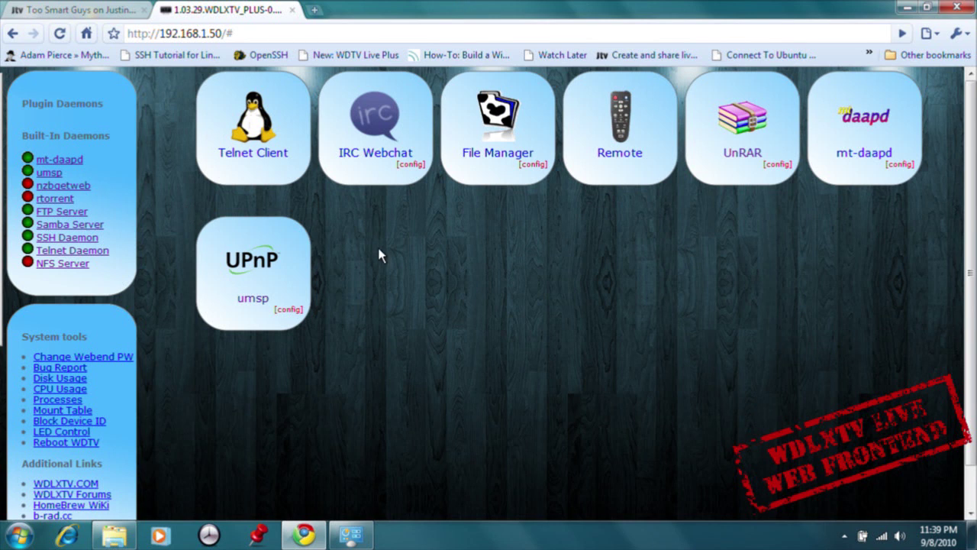
Inspect the rtorrent daemon's status window and the virtual WD Remote, closing each one
click(55, 198)
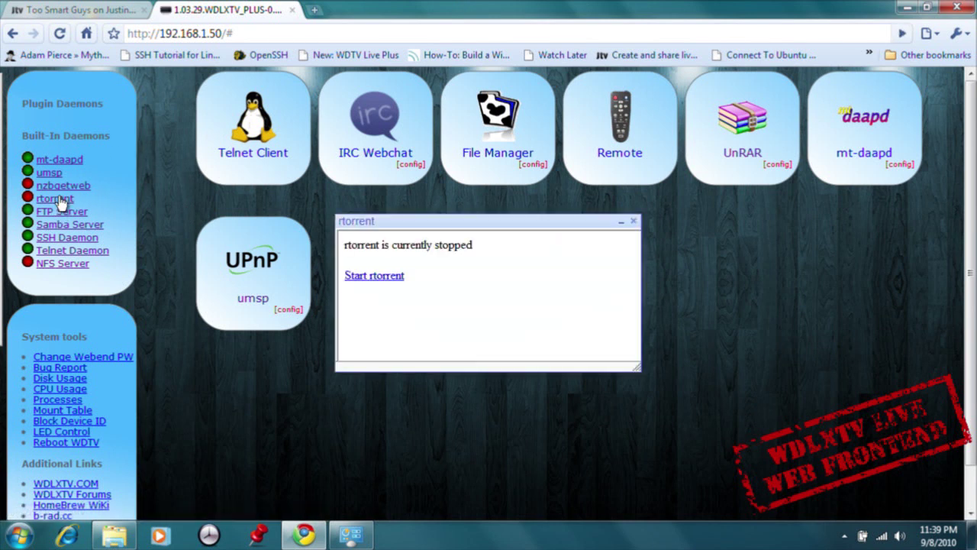
click(635, 220)
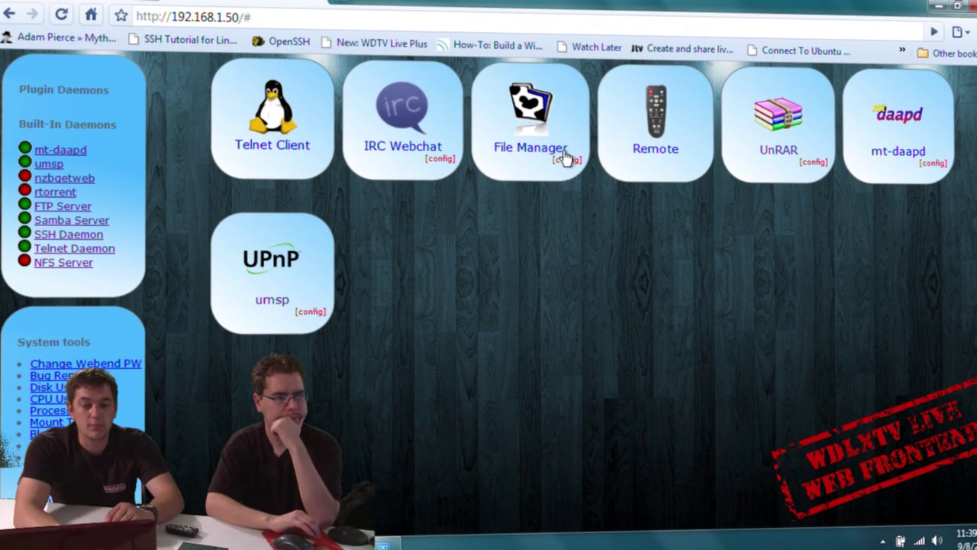
click(647, 156)
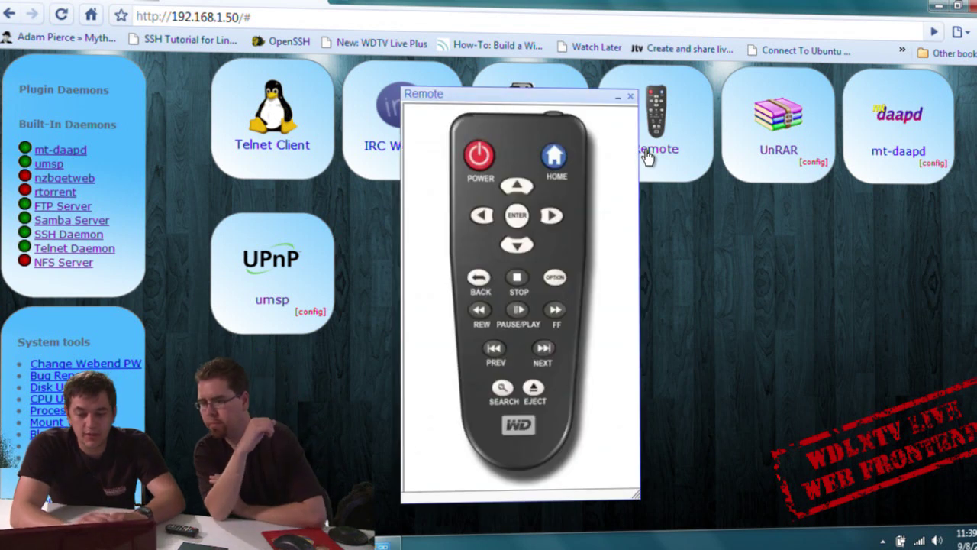
click(514, 195)
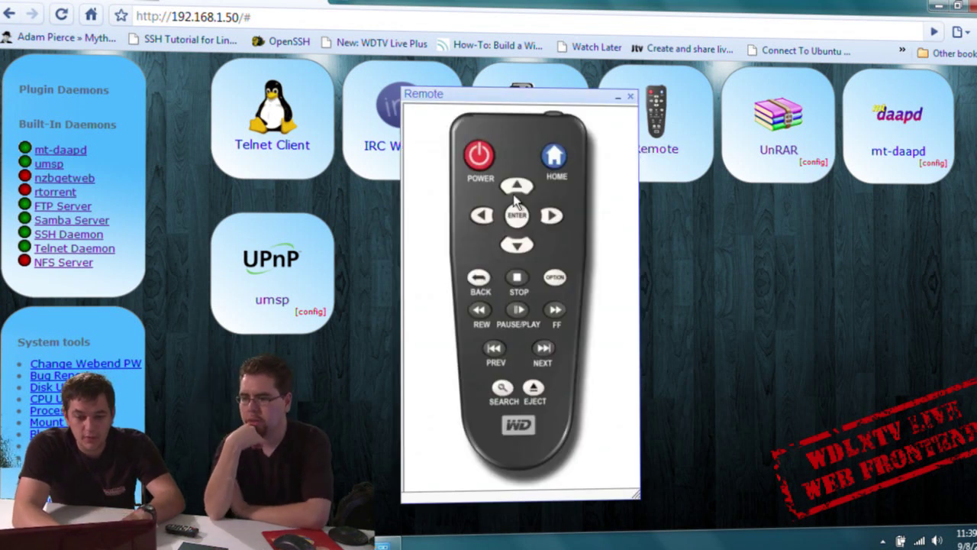
click(629, 100)
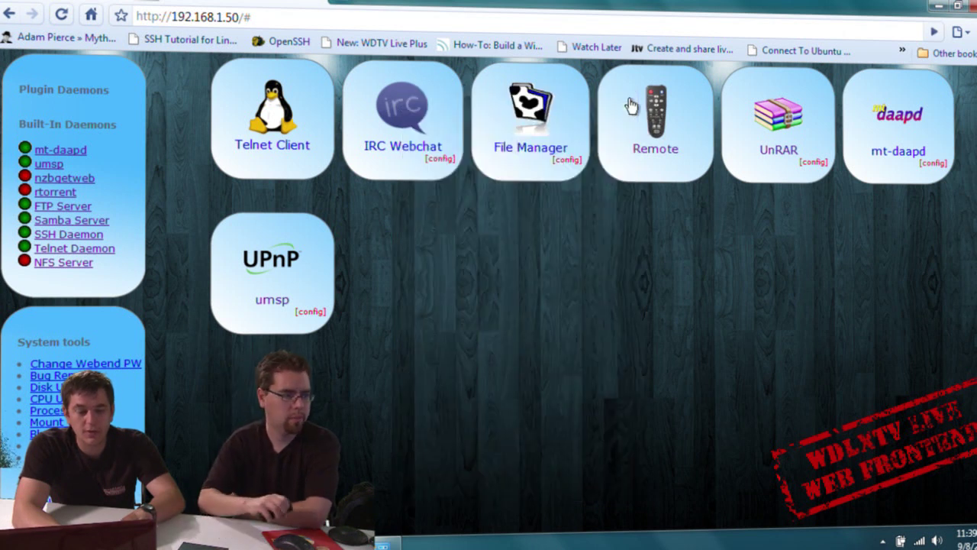